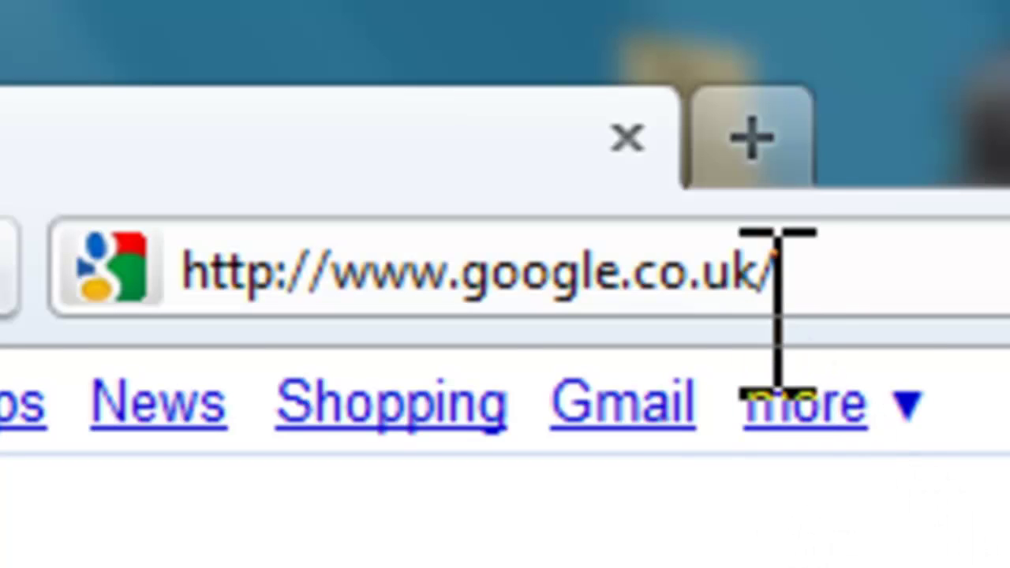
Open the camerongray.me/thinkpad-aps page in the browser and save the linked ThinkpadAPSSDL.zip file
left_click(769, 276)
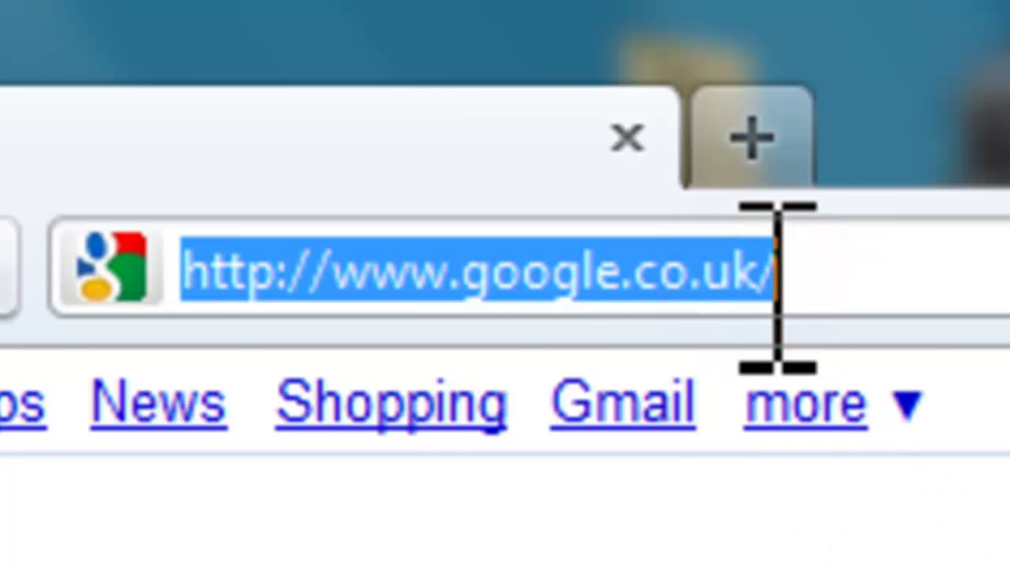
type("camer")
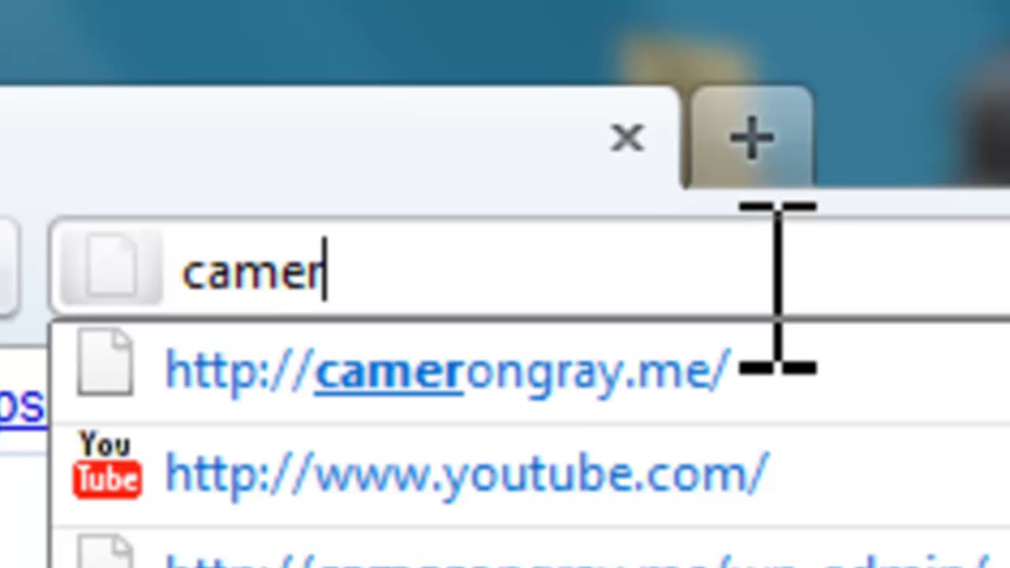
key("Down")
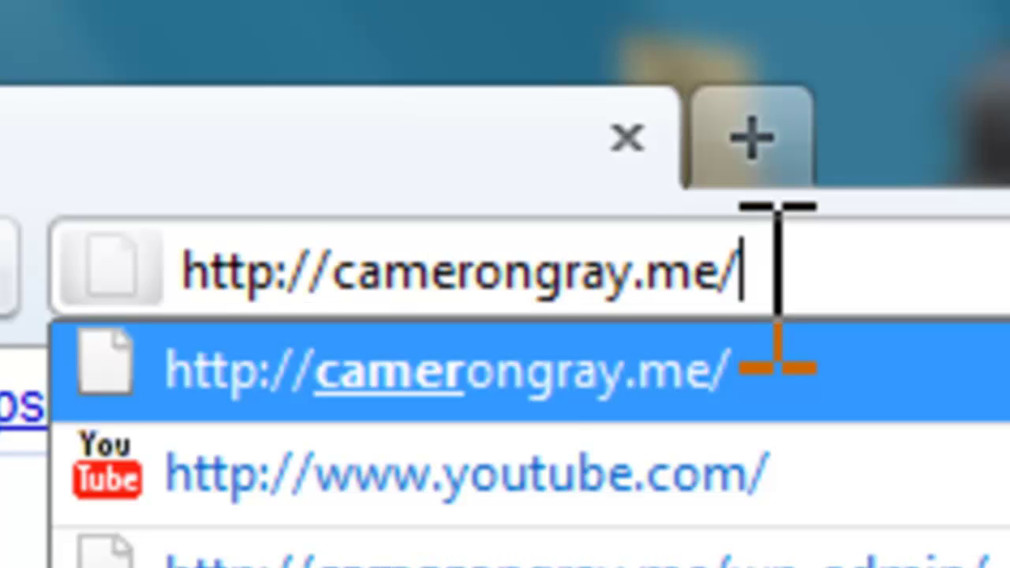
type("th")
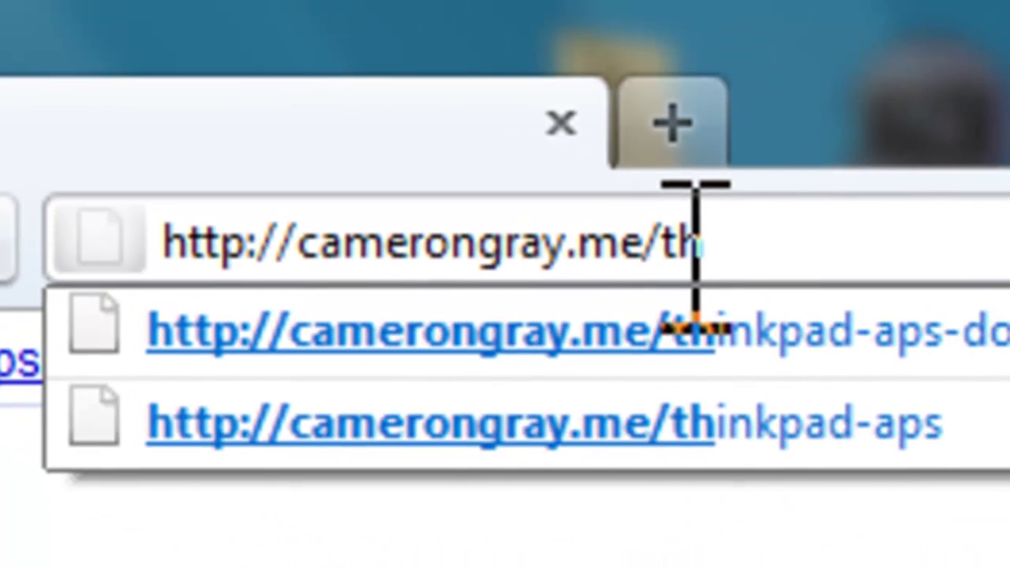
key("Down")
key("Down")
key("Return")
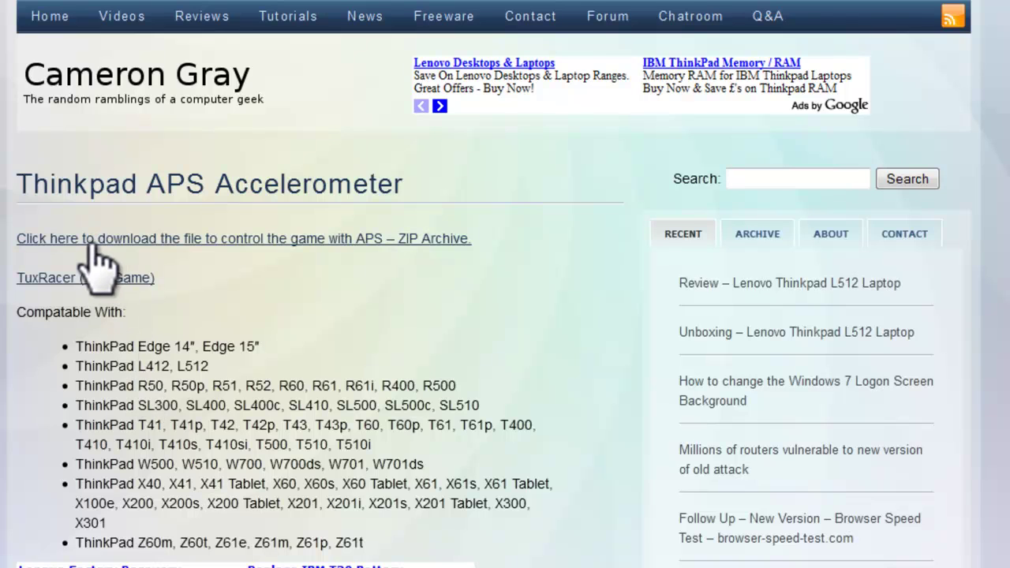
left_click(88, 239)
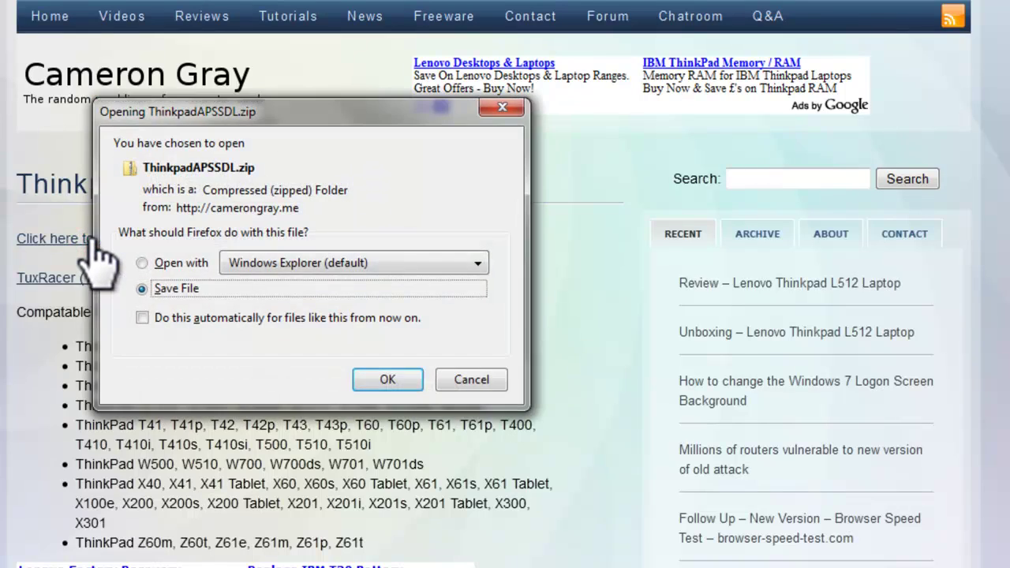
left_click(387, 380)
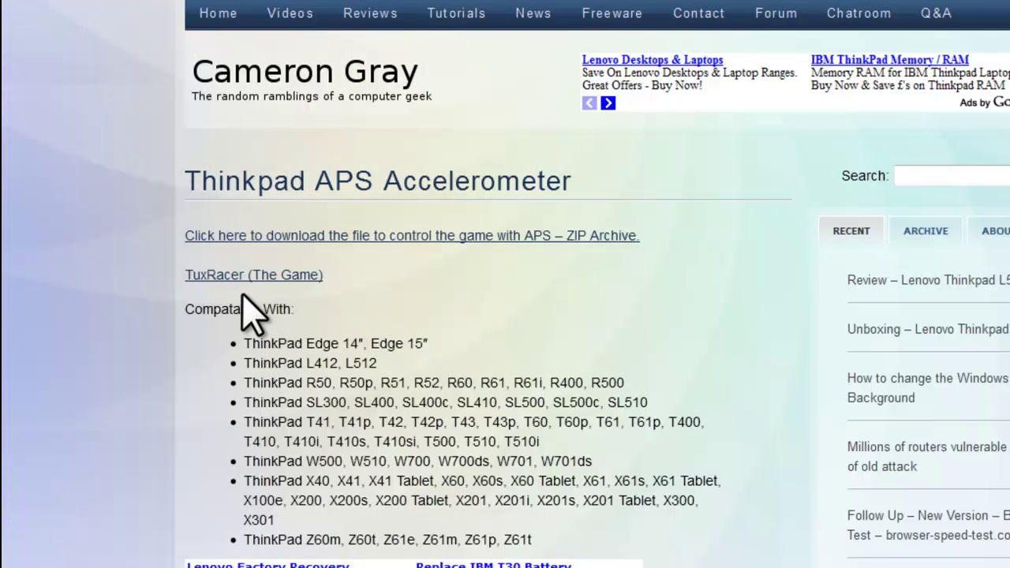
Open the linked TuxRacer site and save the Windows binary tuxracer-win32-0.61a.zip from SourceForge
left_click(257, 276)
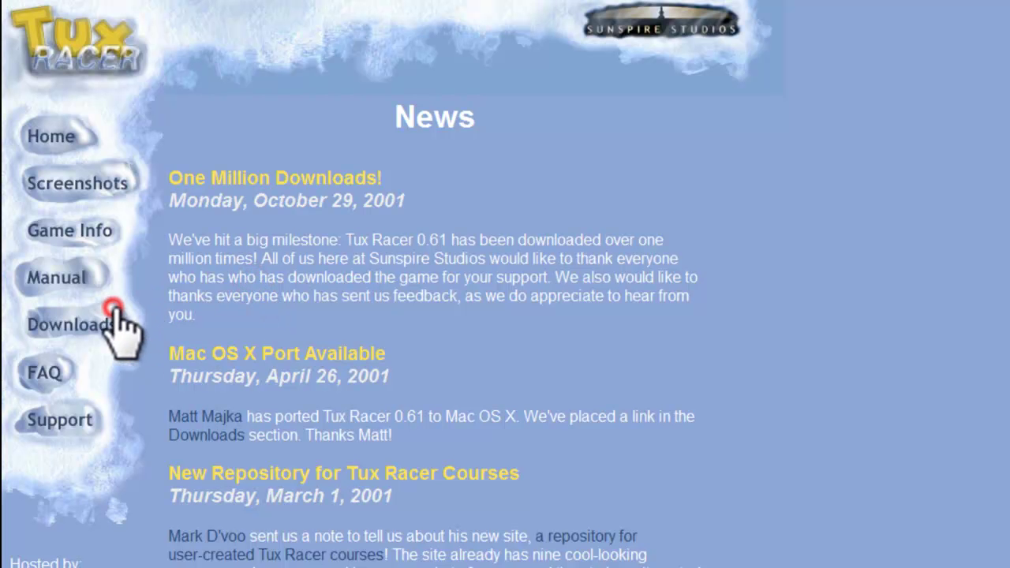
left_click(114, 310)
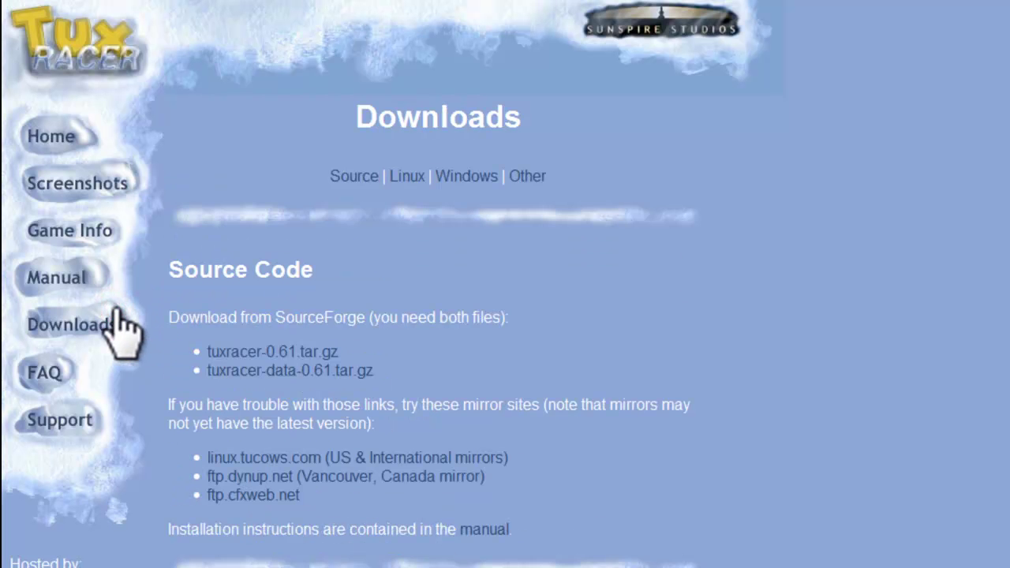
left_click(450, 180)
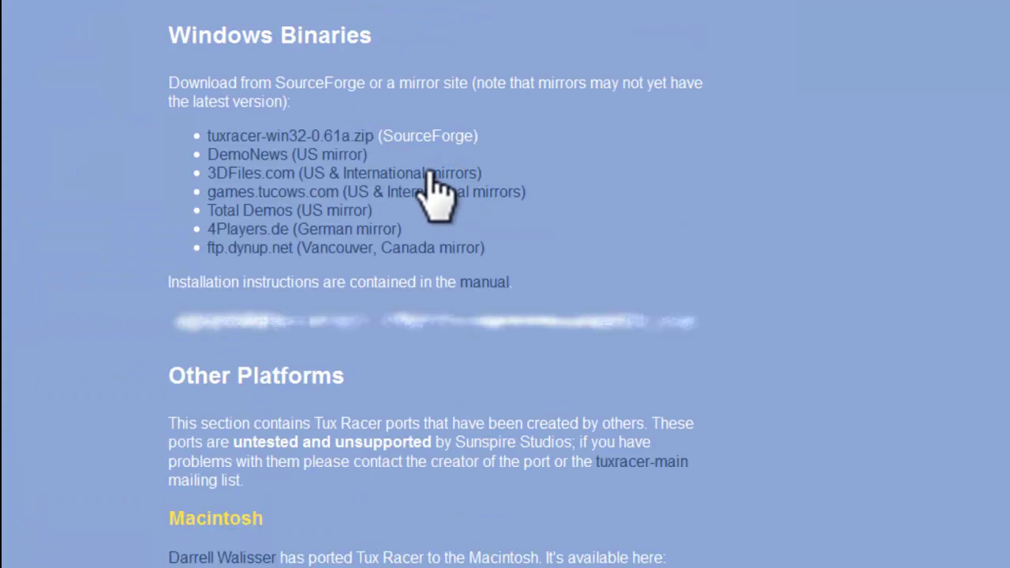
left_click(319, 134)
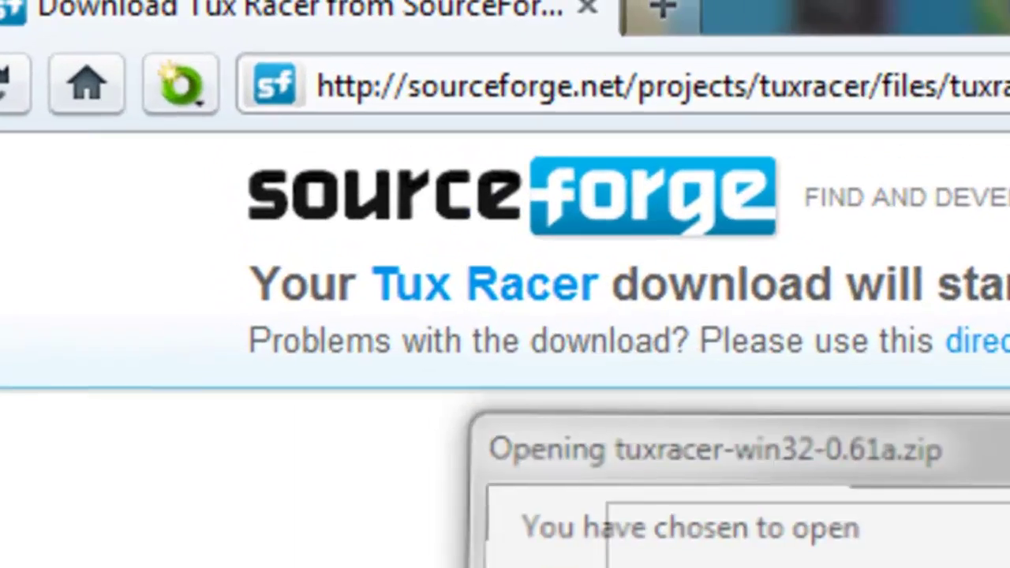
left_click(668, 505)
key("Return")
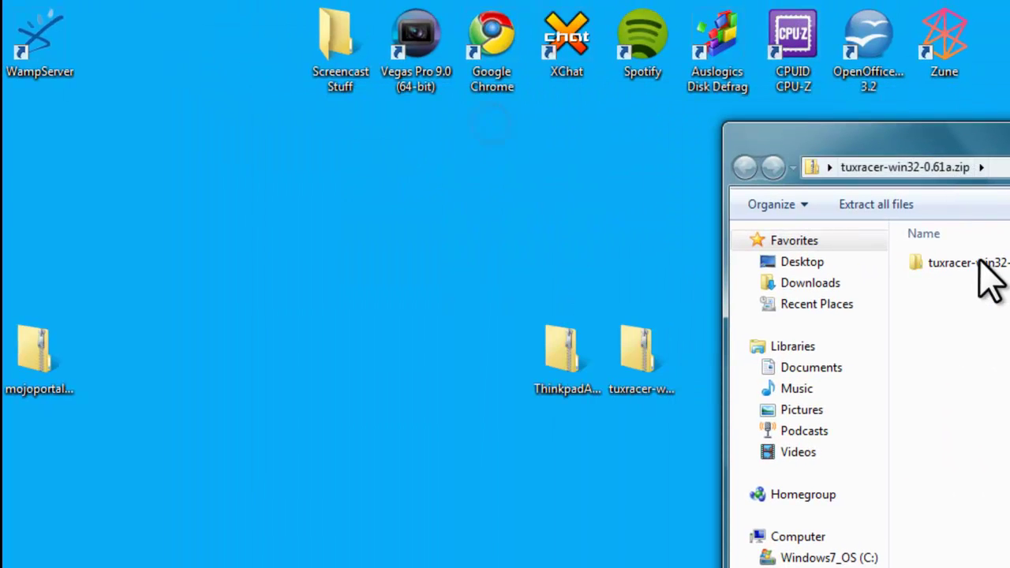
Extract the tuxracer-win32-0.61a folder from its zip archive to the desktop, and close the archive window
left_click_drag(995, 264, 841, 272)
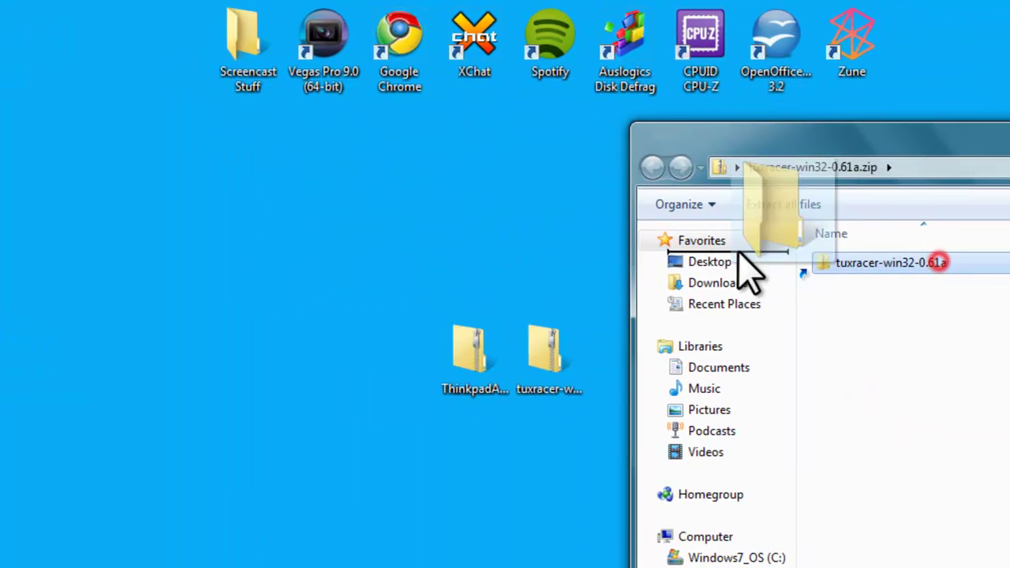
left_click_drag(746, 268, 460, 240)
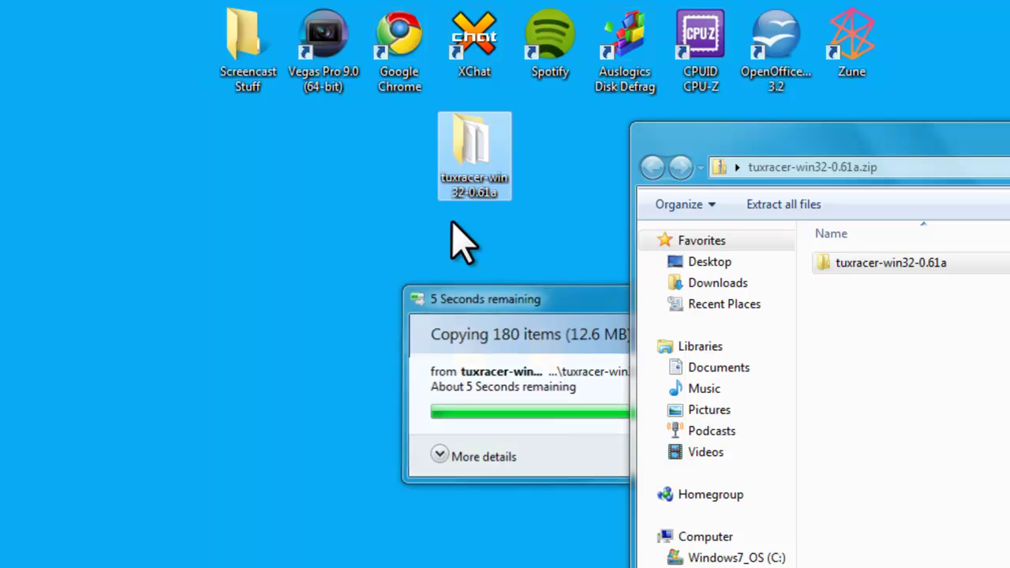
left_click_drag(815, 162, 284, 244)
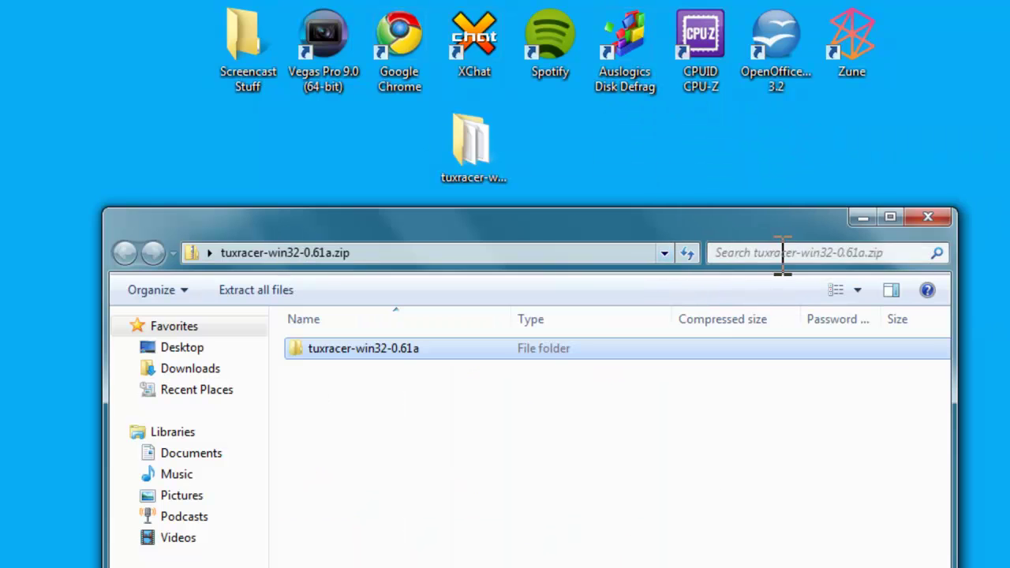
left_click(932, 216)
Permanently delete the tuxracer zip from the desktop and move the extracted folder beside the ThinkpadAPSSDL archive
left_click(515, 377)
key("shift+Delete")
key("Return")
left_click_drag(473, 162, 572, 395)
Open ThinkpadAPSSDL.zip and the extracted tuxracer-win32-0.61a folder, and arrange their windows side by side
left_click(479, 363)
double_click(481, 364)
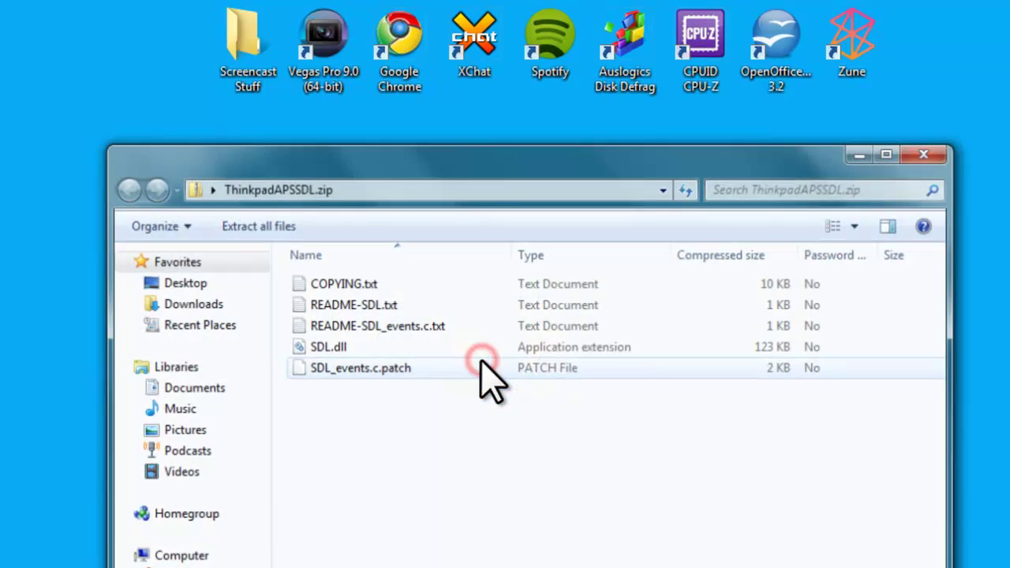
left_click_drag(315, 161, 862, 190)
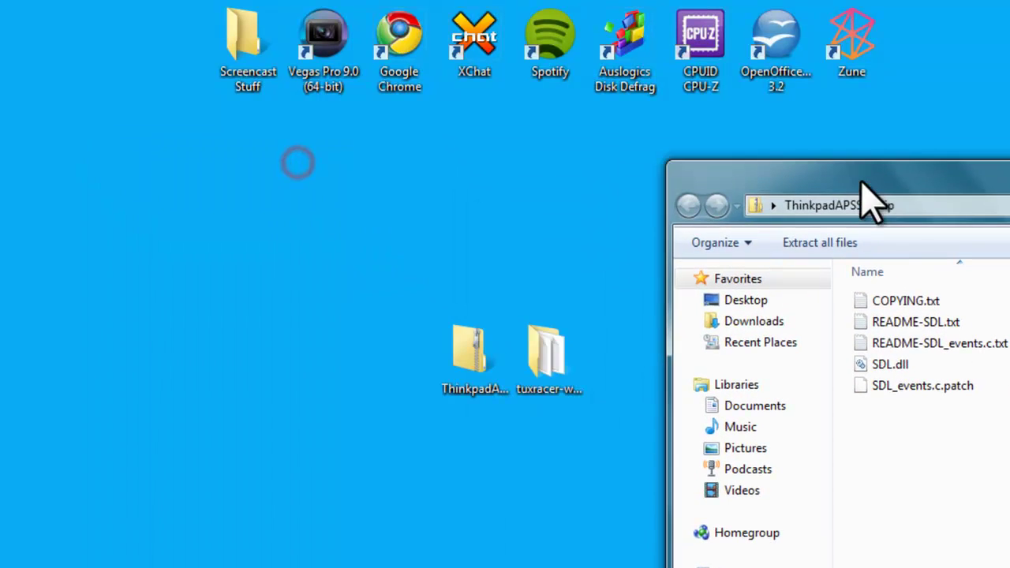
double_click(550, 357)
left_click_drag(481, 46, 0, 70)
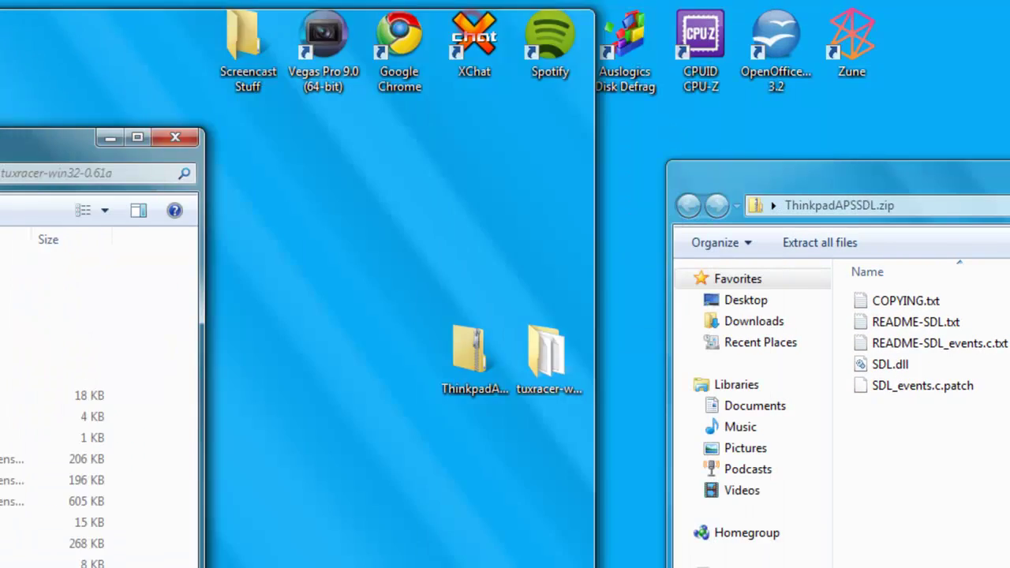
left_click_drag(793, 193, 755, 173)
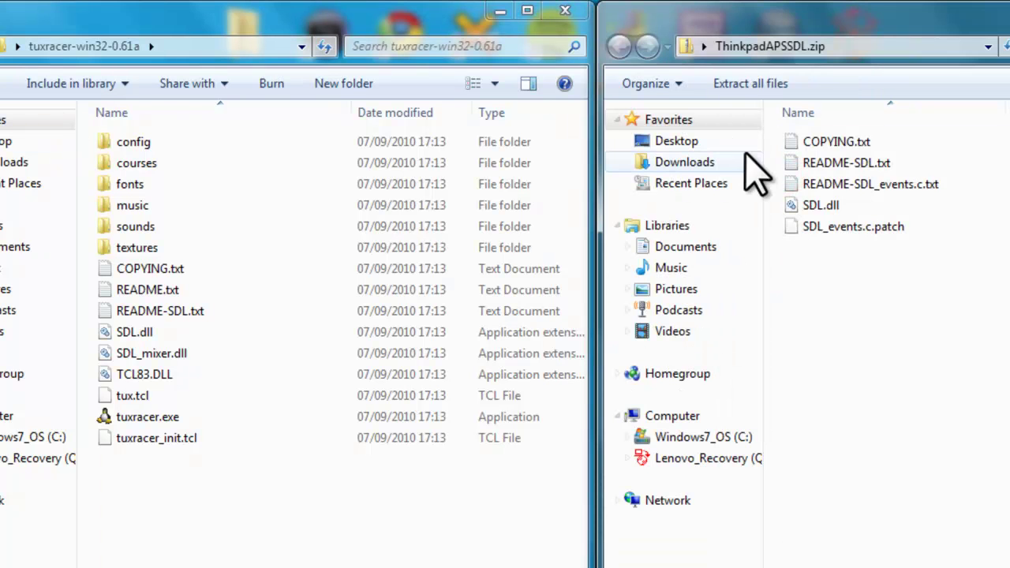
Copy SDL.dll and SDL_events.c.patch from ThinkpadAPSSDL.zip into the tuxracer-win32-0.61a folder, replacing the existing SDL.dll, and close the archive
left_click(838, 207)
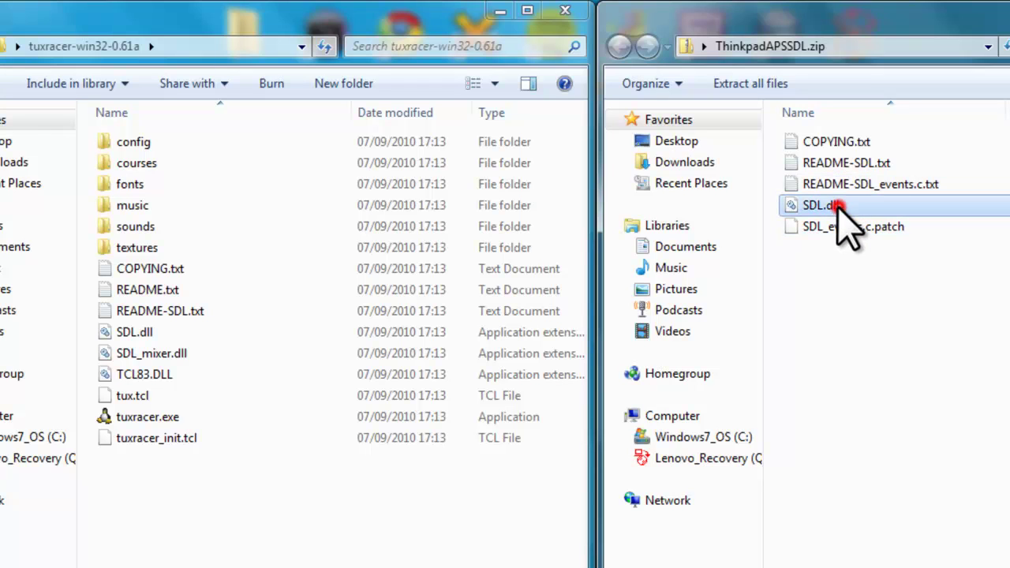
left_click(841, 227)
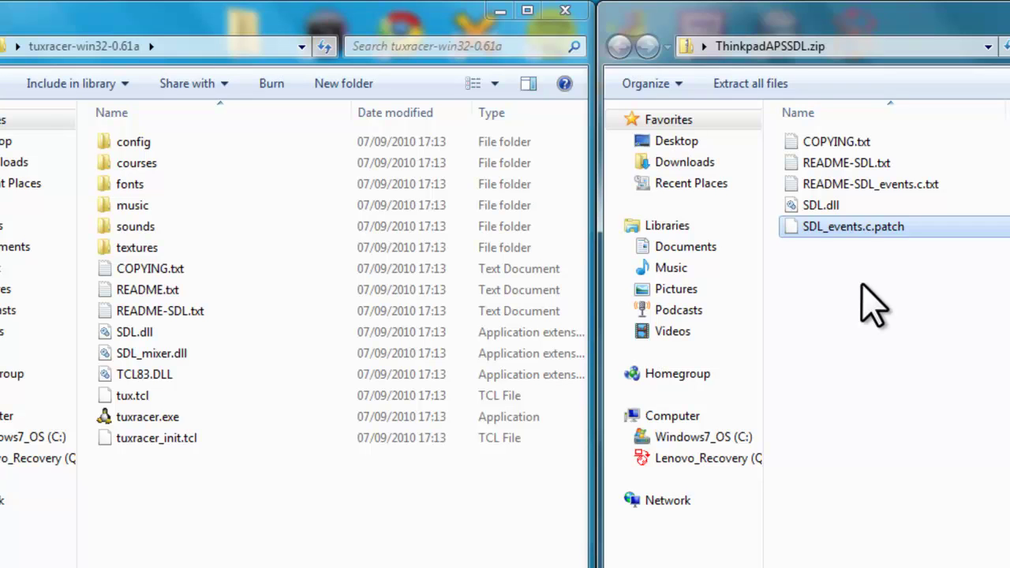
left_click_drag(862, 286, 827, 207)
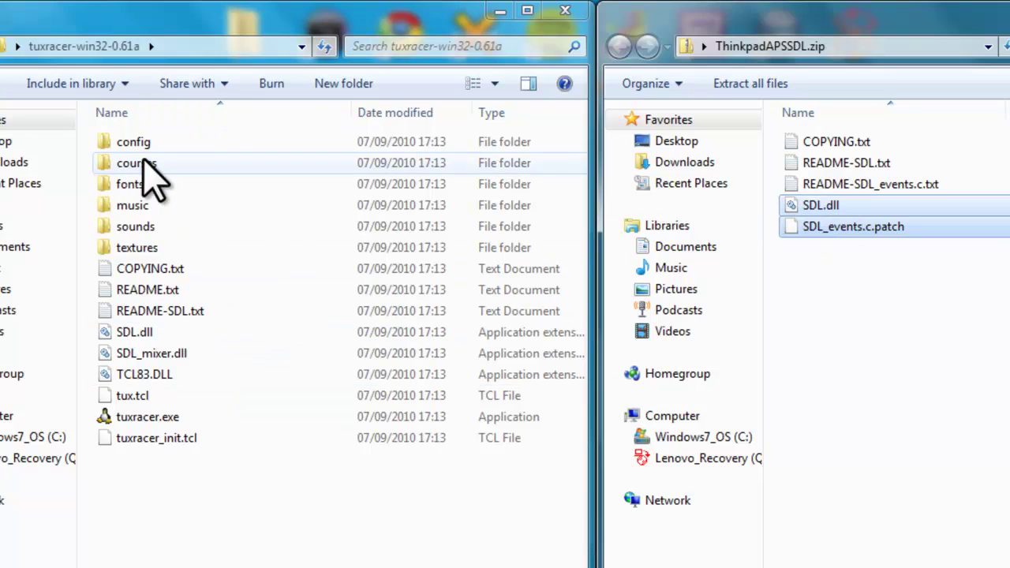
left_click_drag(882, 217, 270, 528)
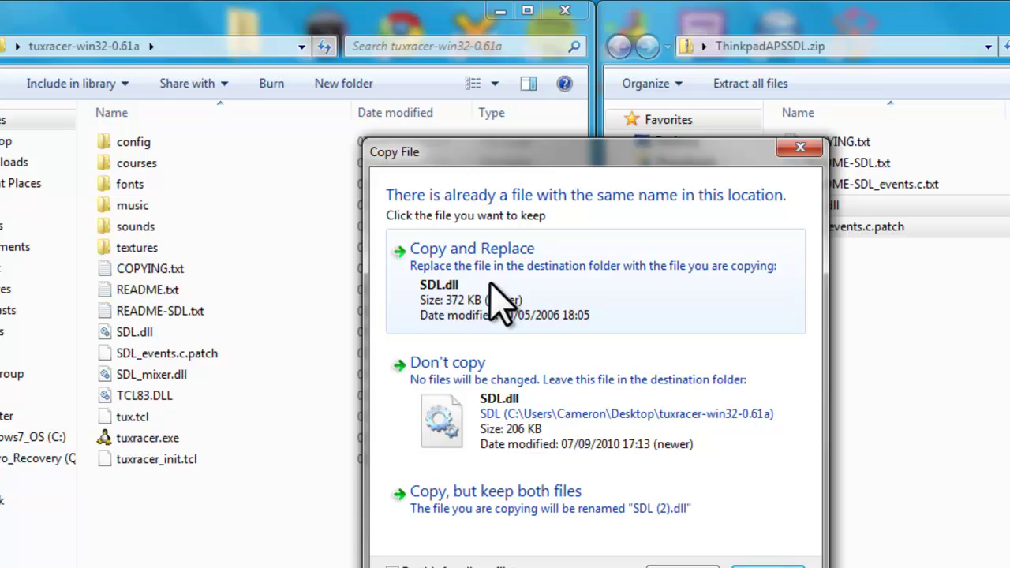
left_click(495, 298)
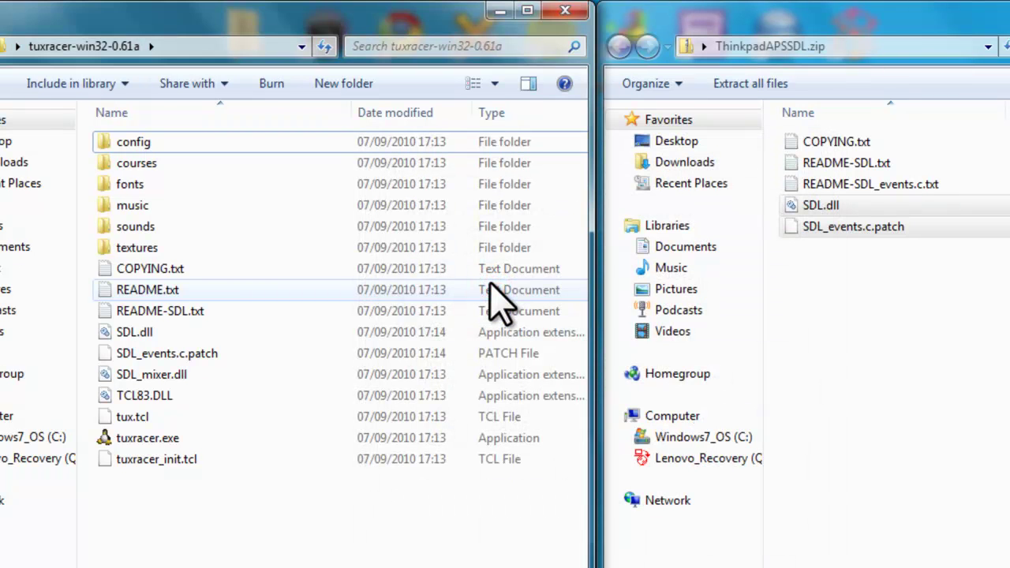
left_click(902, 18)
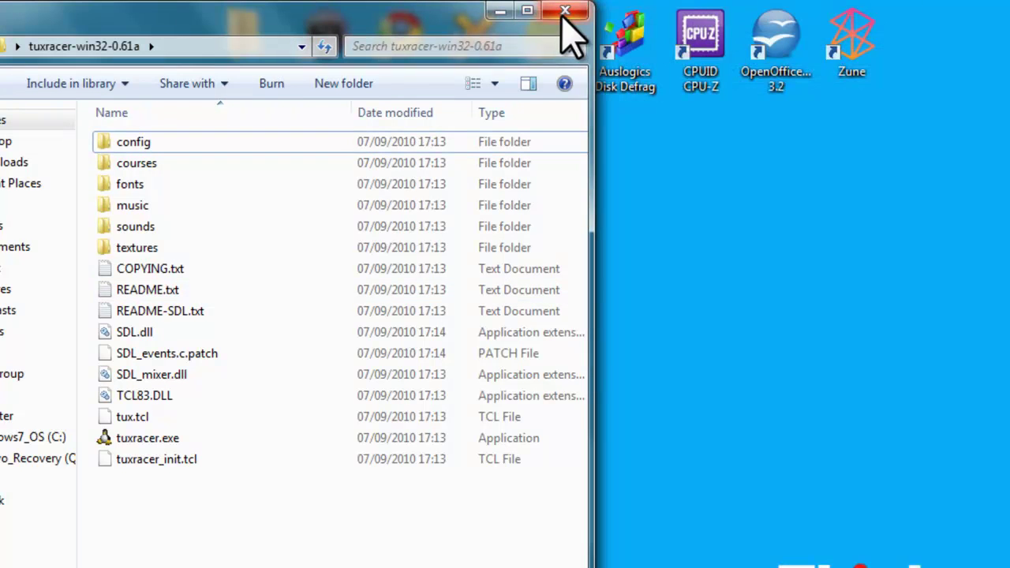
Run tuxracer.exe from the game folder, allowing the unverified publisher, and go to the game's race selection
left_click(528, 11)
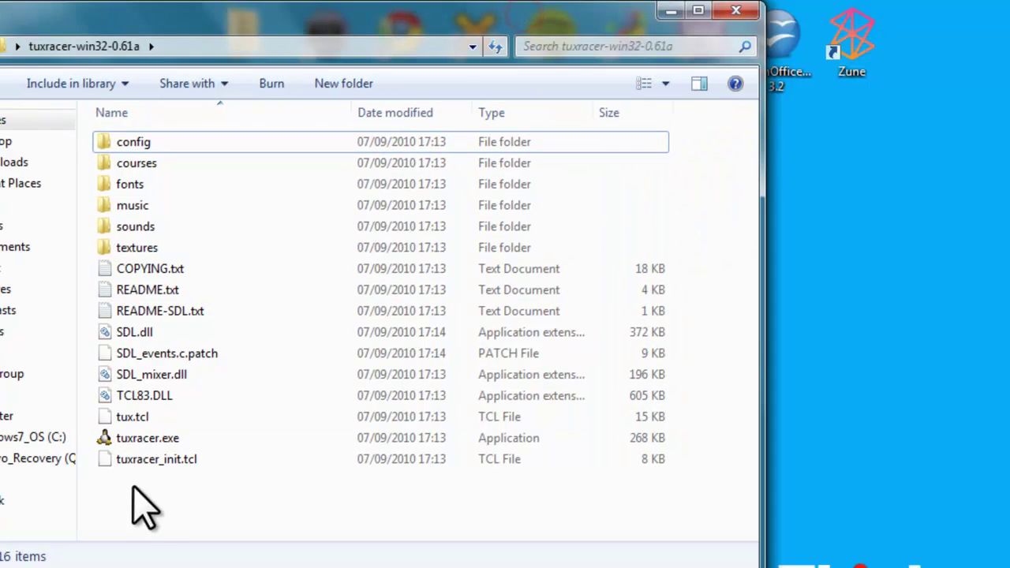
double_click(135, 439)
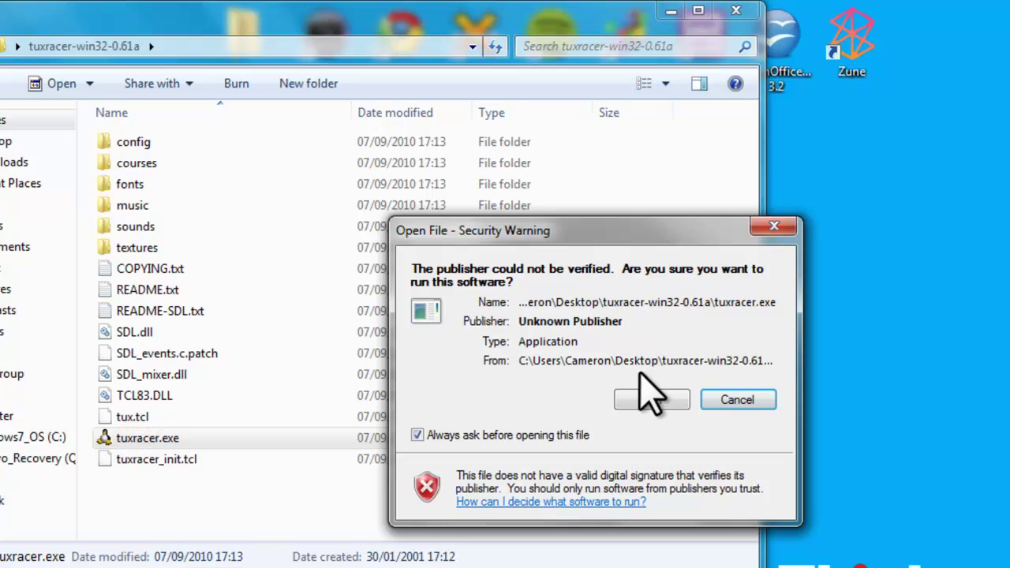
left_click(651, 399)
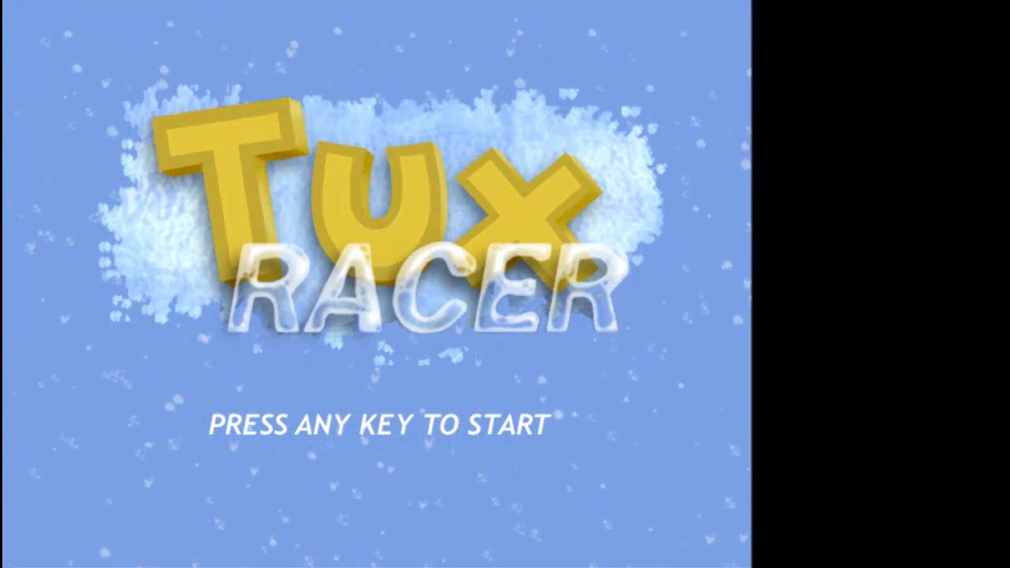
key("Return")
left_click(380, 293)
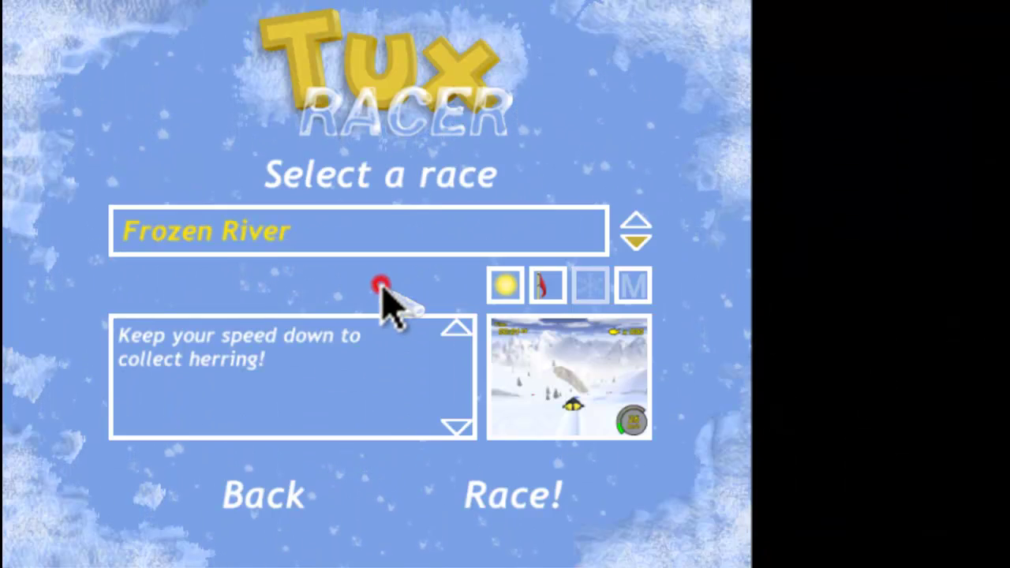
Browse the available Tux Racer courses through to "Who Says Penguins Can't Fly?"
key("Up")
key("Up")
key("Up")
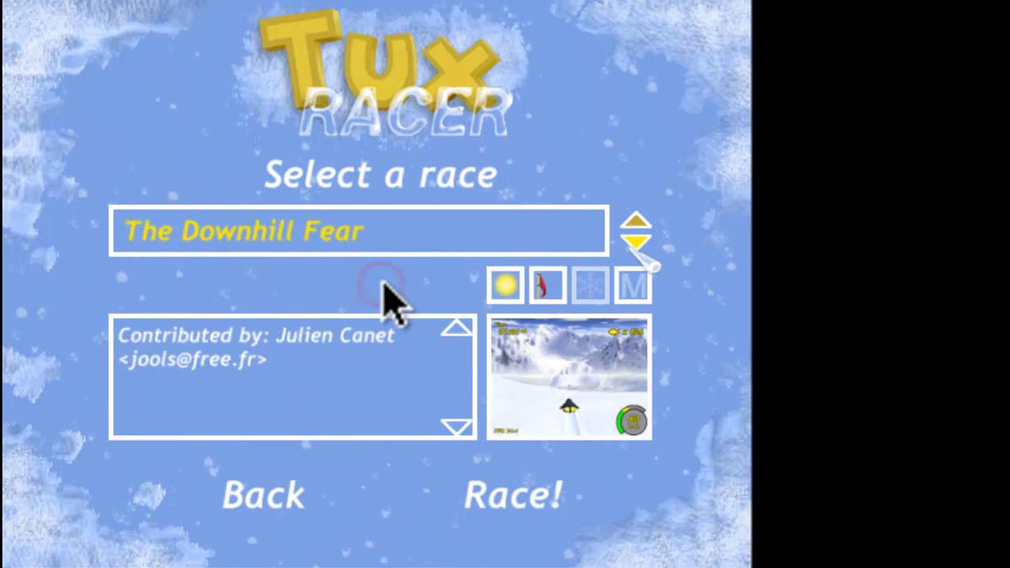
key("Up")
key("Up")
key("Up")
key("Up")
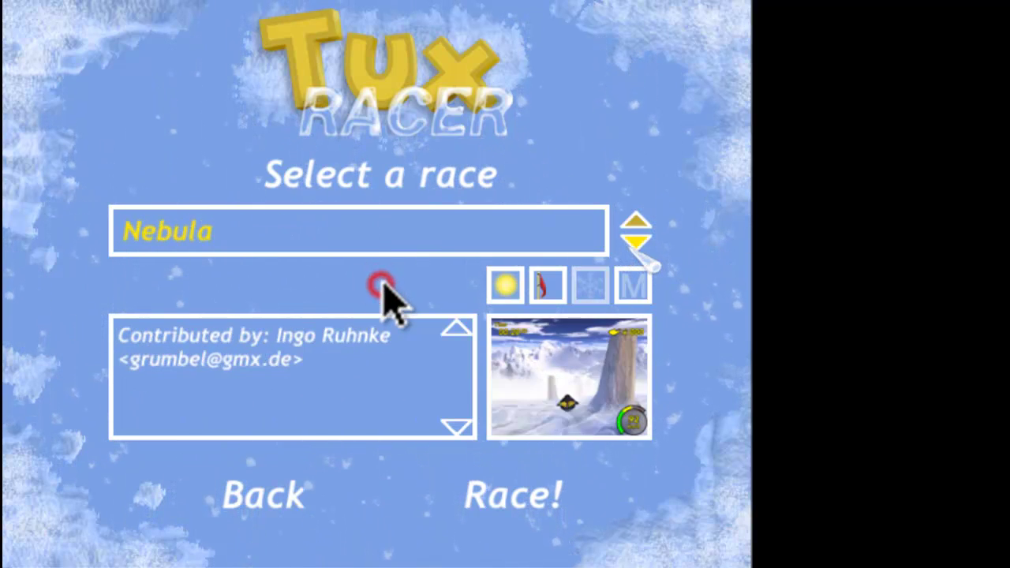
key("Up")
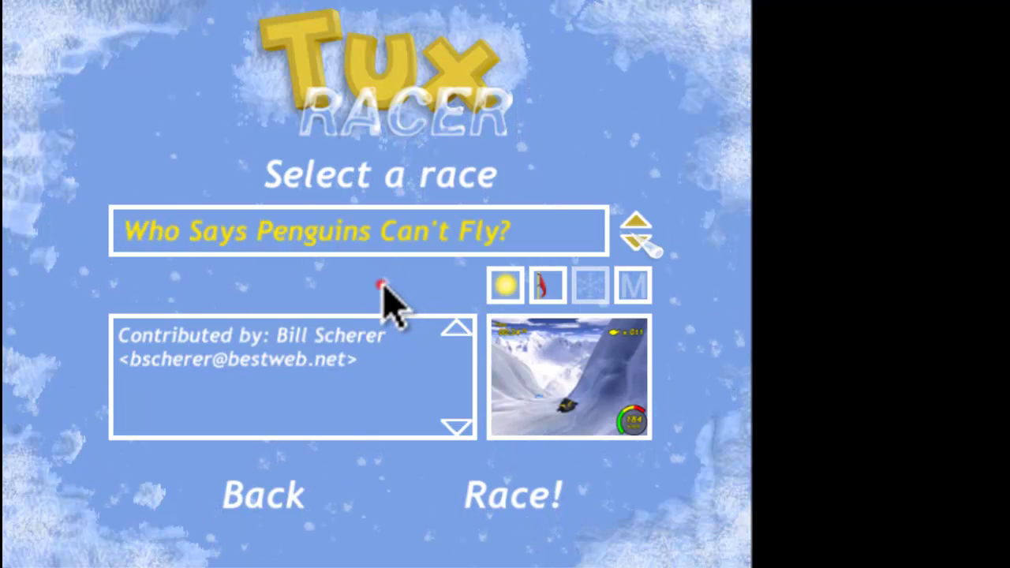
key("Up")
key("Down")
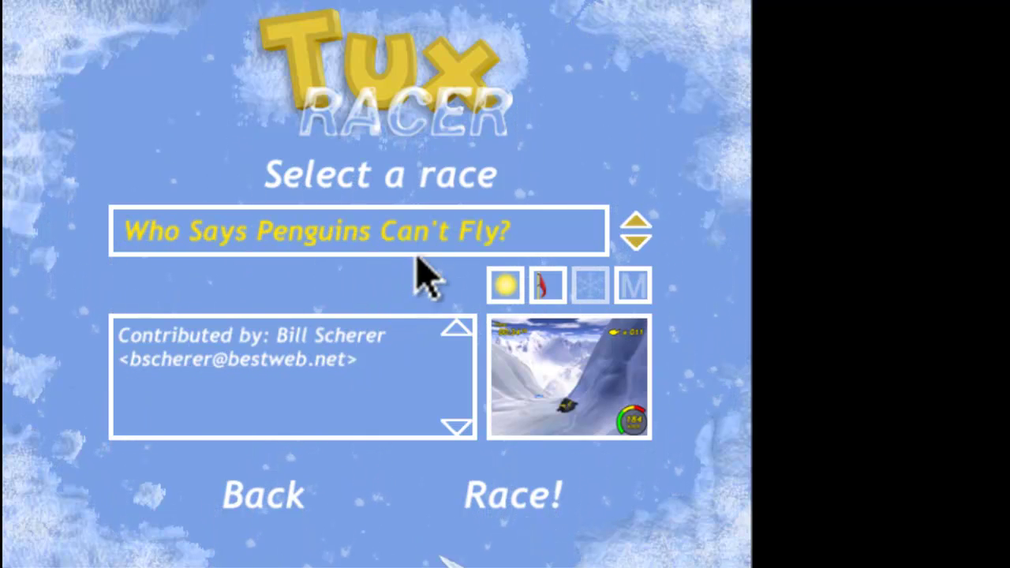
key("Tab")
key("Return")
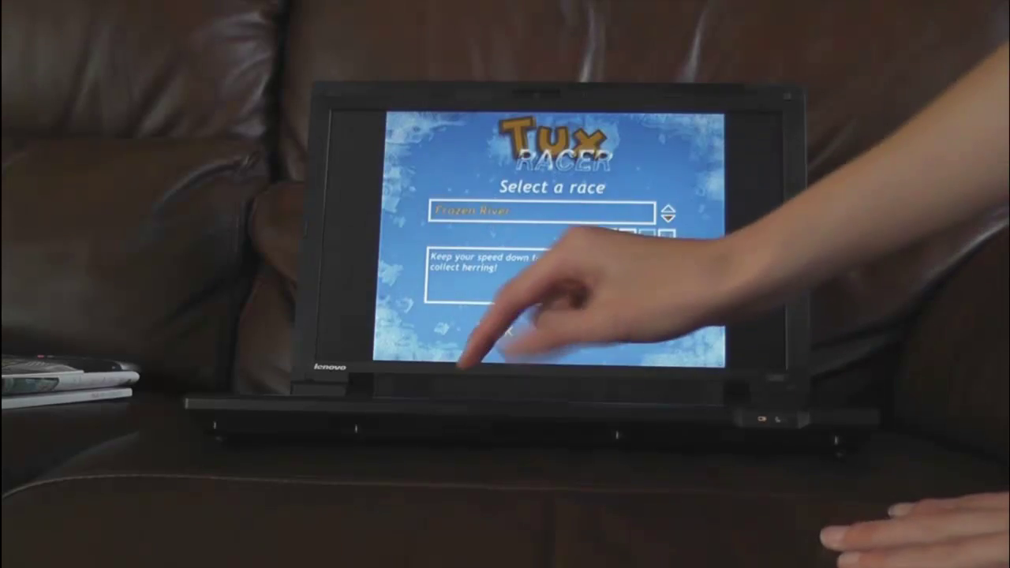
left_click(622, 334)
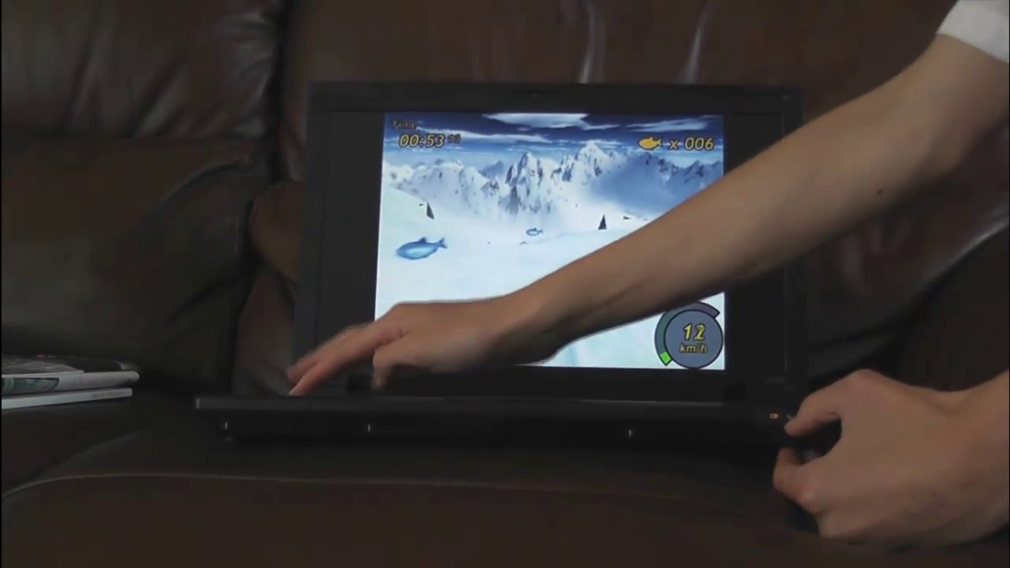
key("XF86AudioMute")
key("XF86AudioLowerVolume")
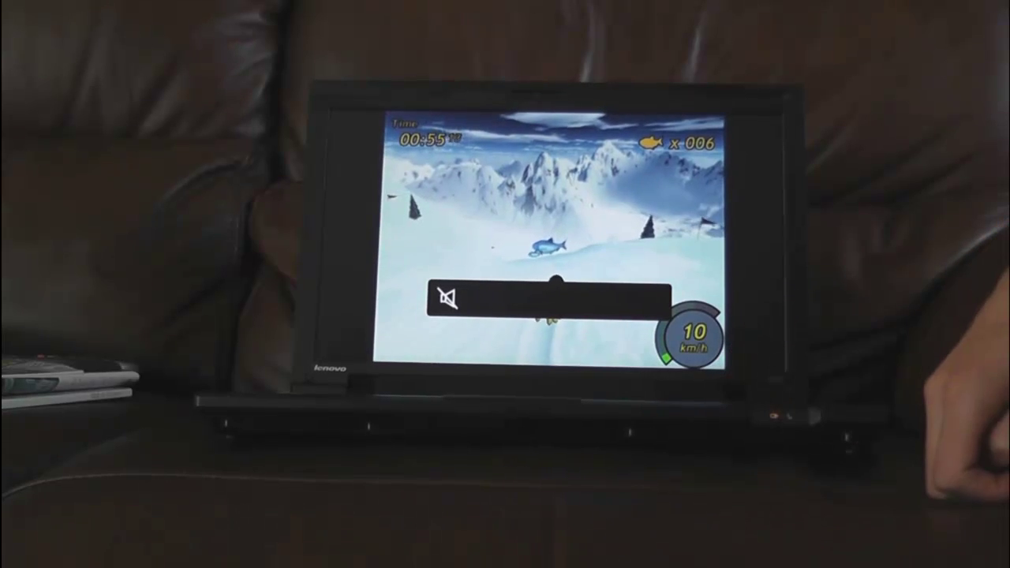